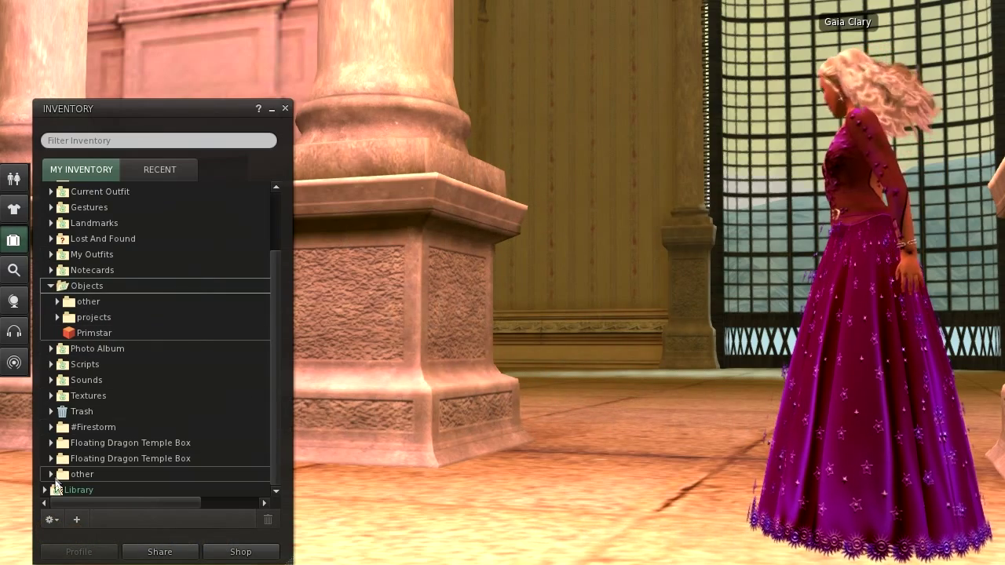
- Start a model upload and load the coffee cup mesh file as the High level of detail
{"action": "left_click", "coordinate": [76, 520]}
{"action": "mouse_move", "coordinate": [116, 425]}
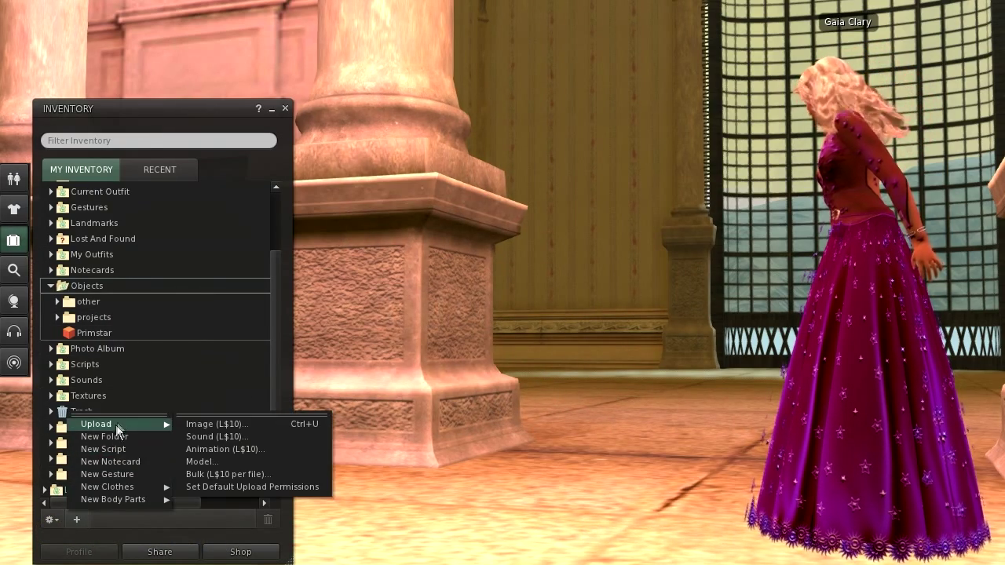
{"action": "left_click", "coordinate": [231, 463]}
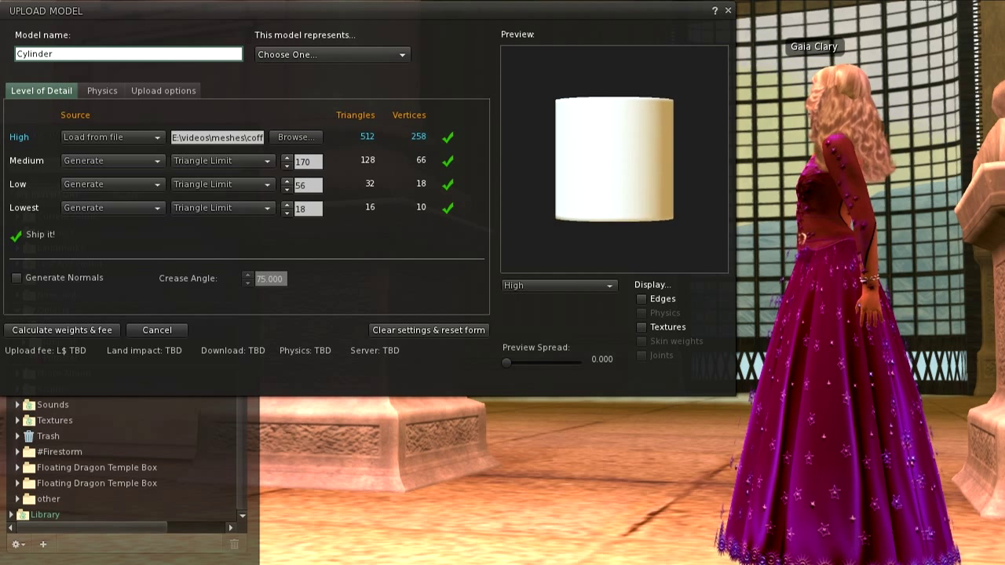
- Inspect the mesh preview from outside and inside, and name the model Coffee Cup
{"action": "scroll", "coordinate": [614, 158], "scroll_direction": "down", "scroll_amount": 3}
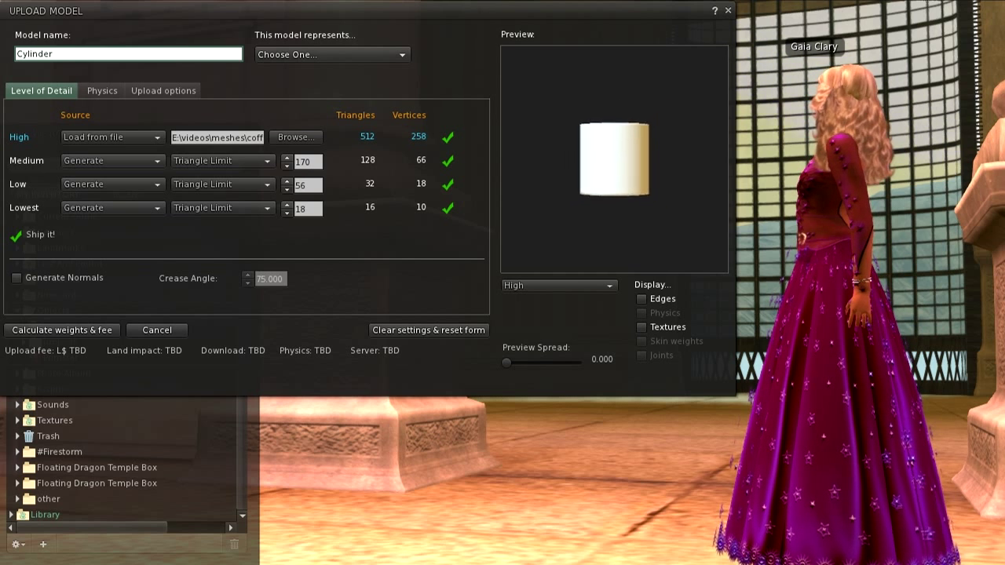
{"action": "scroll", "coordinate": [614, 158], "scroll_direction": "down", "scroll_amount": 2}
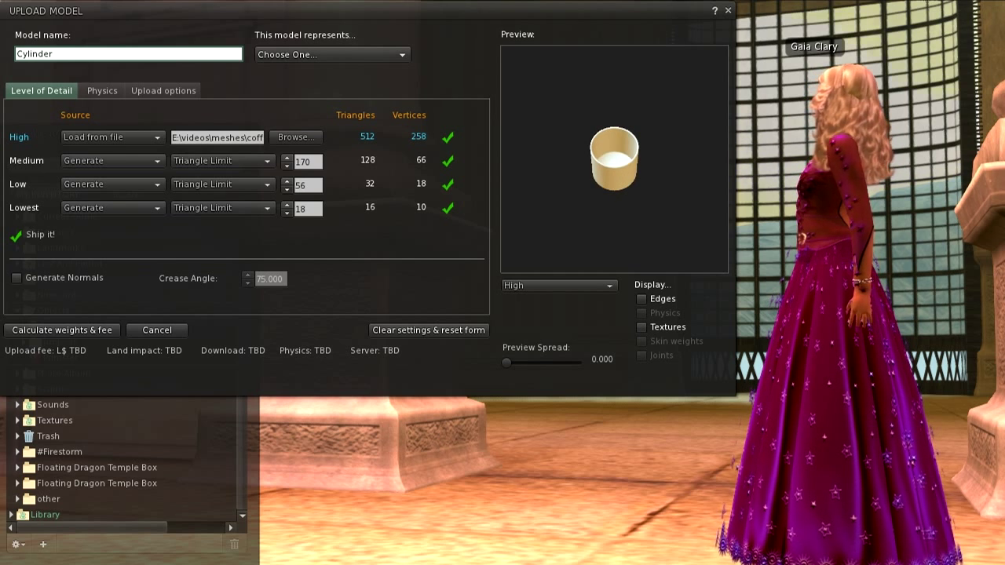
{"action": "scroll", "coordinate": [615, 158], "scroll_direction": "up", "scroll_amount": 5}
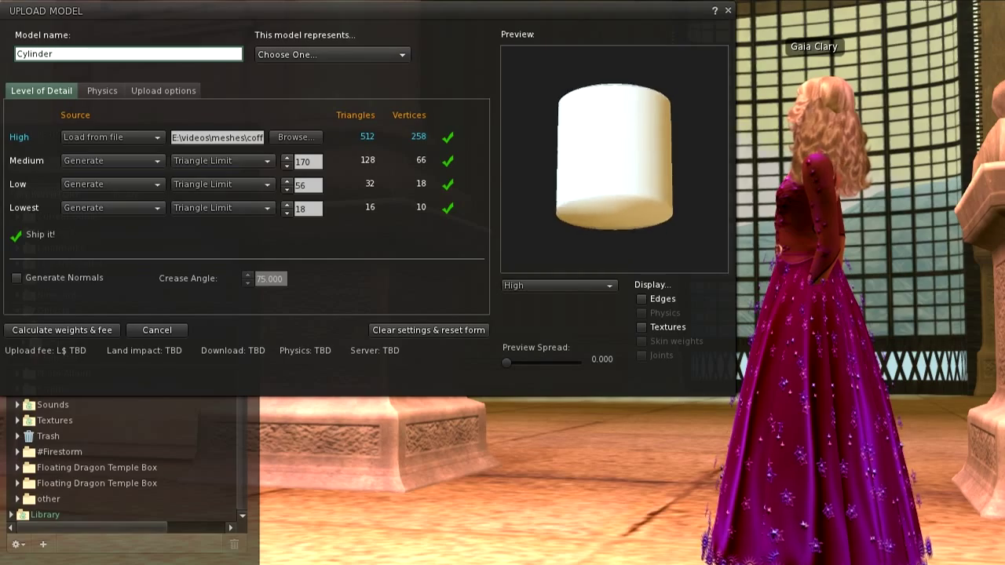
{"action": "left_click_drag", "start_coordinate": [607, 155], "coordinate": [607, 204]}
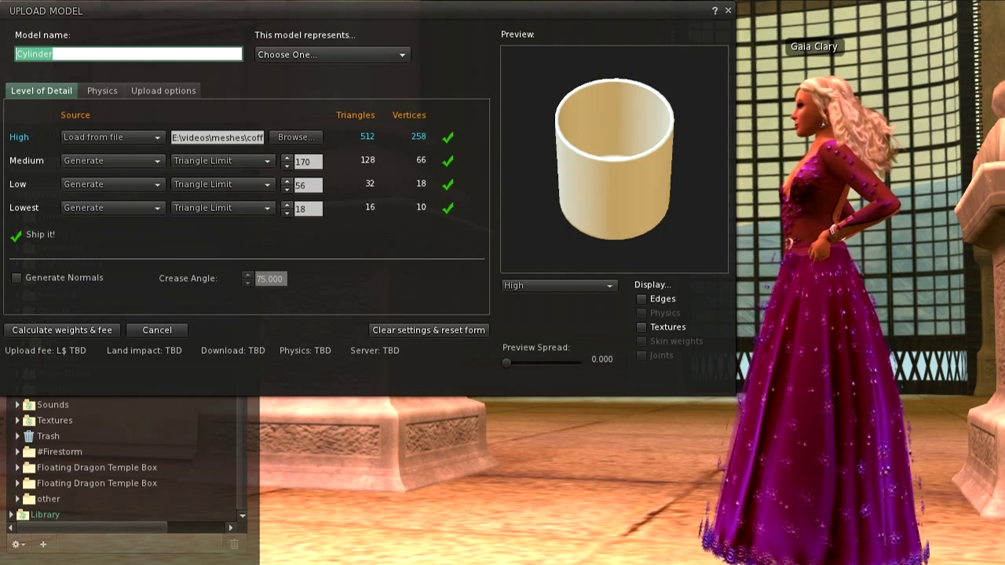
{"action": "type", "text": "Coffee Cup"}
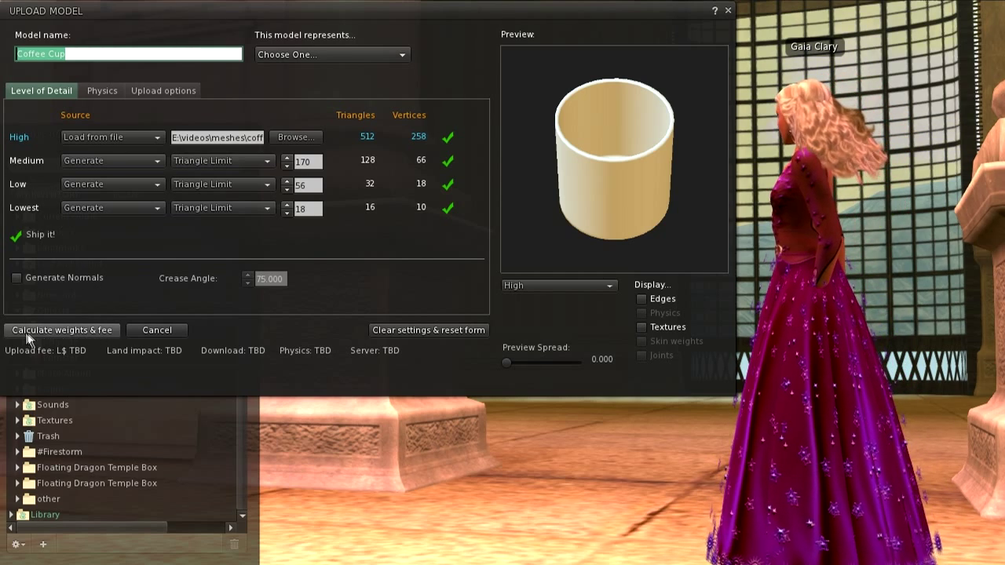
- Calculate the model's weights and fee, upload it to the inventory and dismiss the payment notice
{"action": "left_click", "coordinate": [79, 330]}
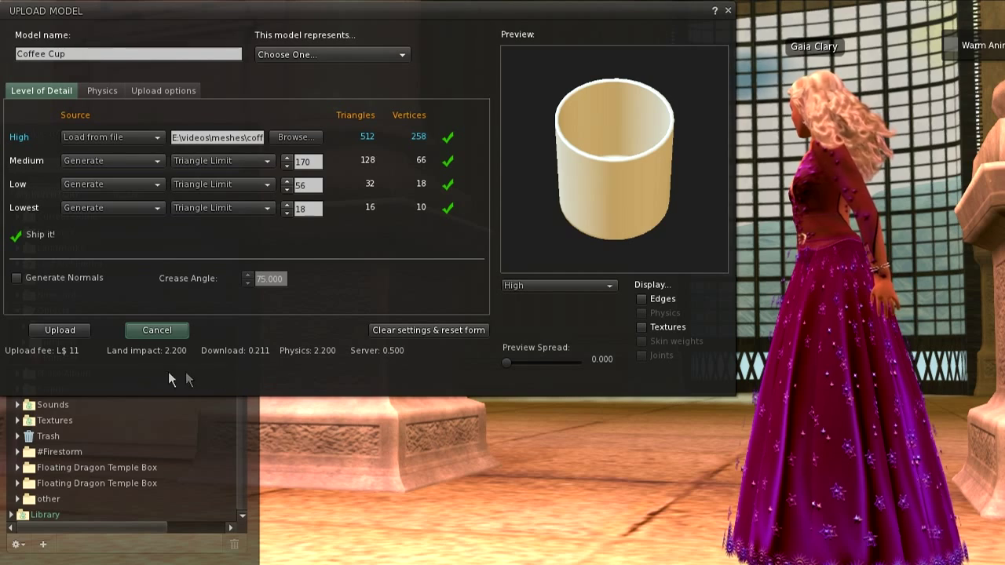
{"action": "left_click", "coordinate": [70, 333]}
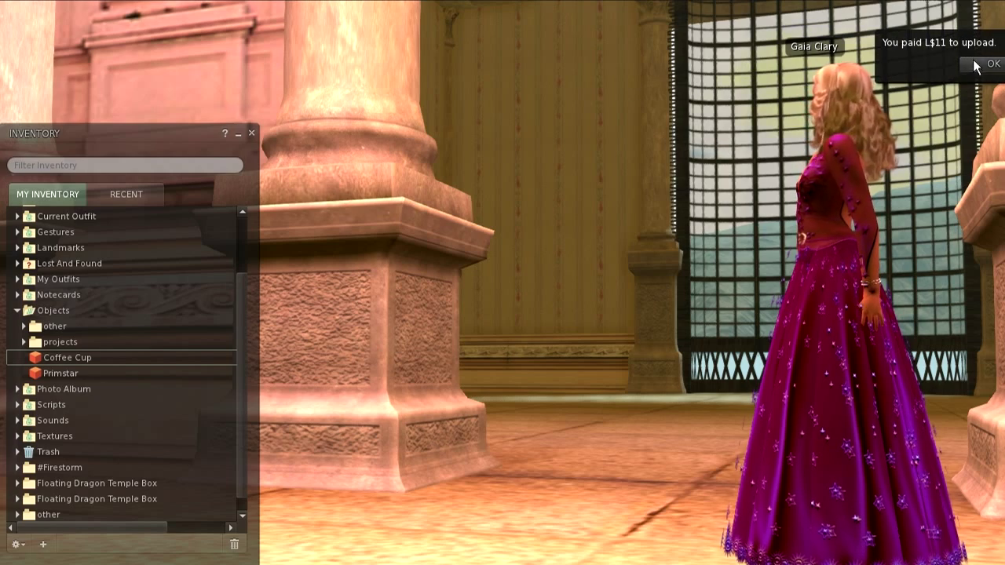
{"action": "left_click", "coordinate": [977, 65]}
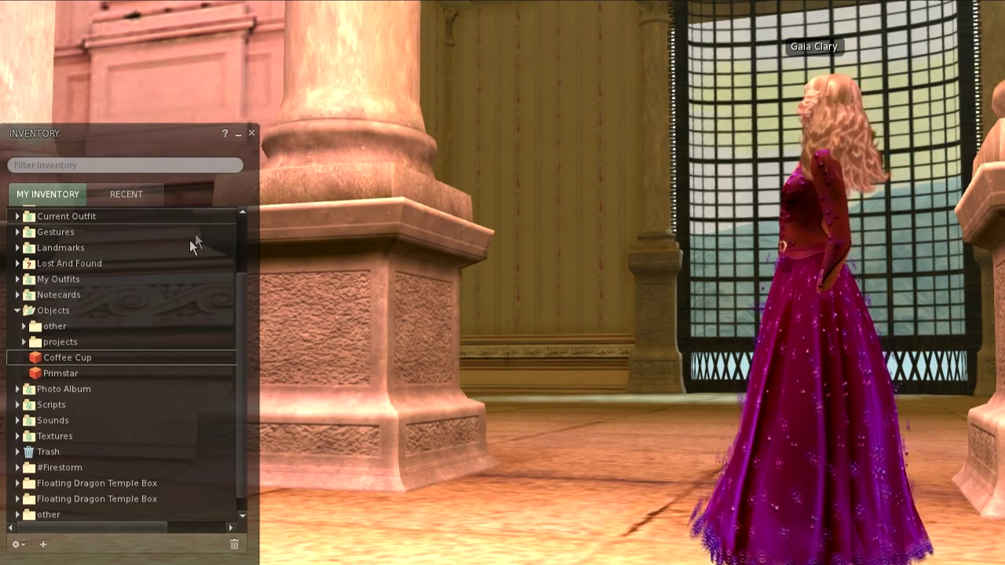
- Place the Coffee Cup from the inventory's Objects folder on the floor beside the avatar and close the inventory
{"action": "left_click", "coordinate": [60, 358]}
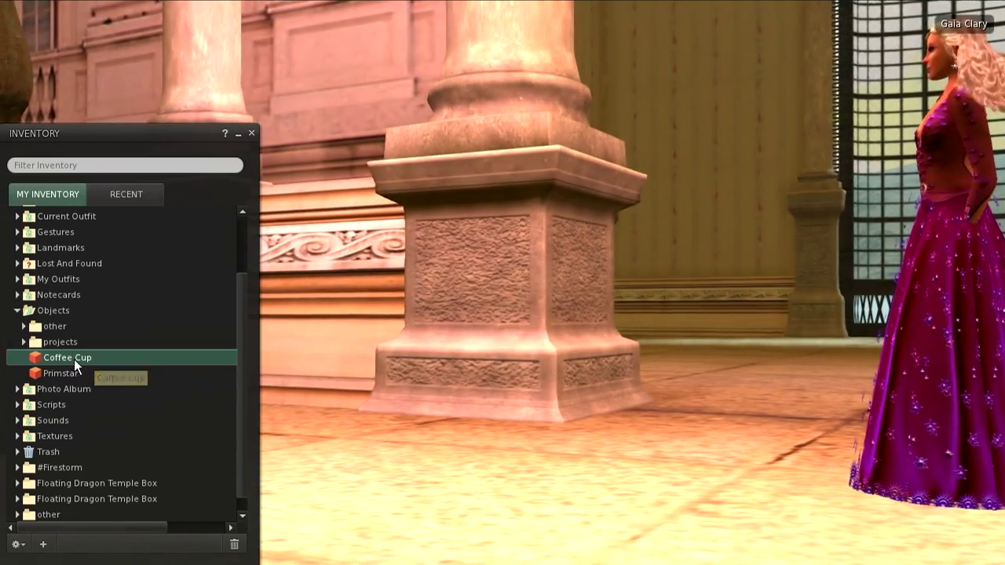
{"action": "left_click", "coordinate": [339, 496]}
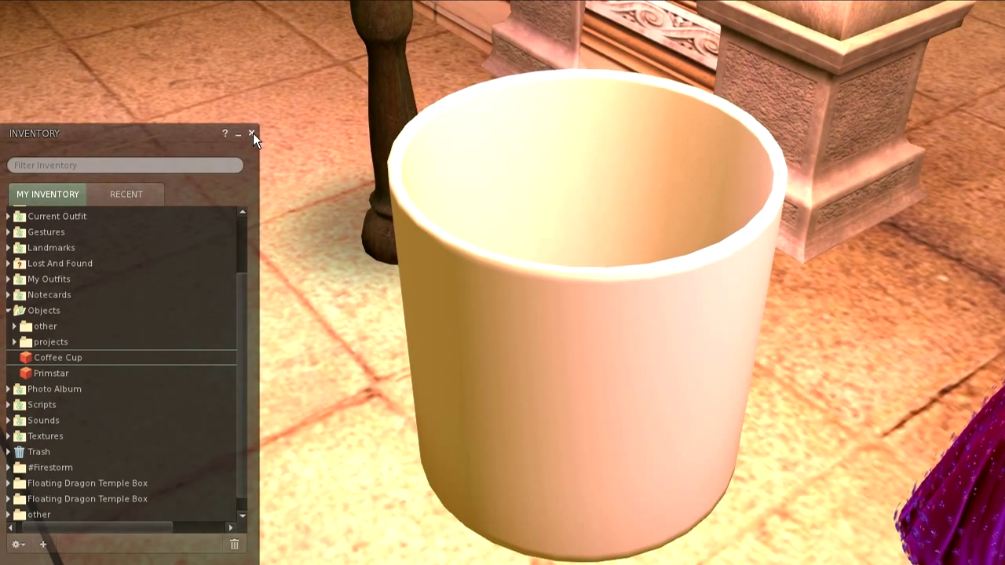
{"action": "left_click", "coordinate": [253, 133]}
- Edit the placed cup, tint it light orange (RGB 255, 179, 102) and set its shininess to Medium
{"action": "right_click", "coordinate": [524, 330]}
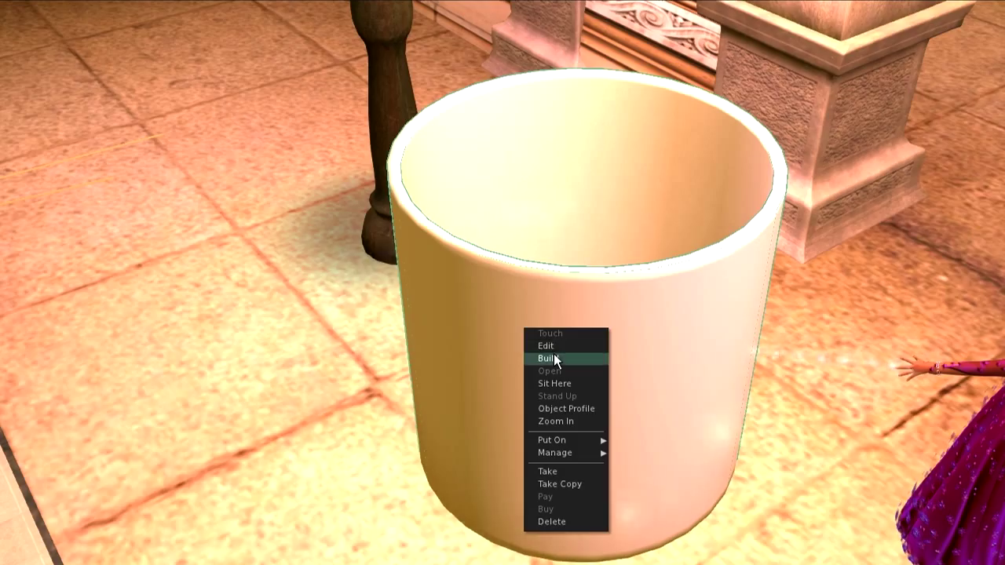
{"action": "left_click", "coordinate": [549, 346]}
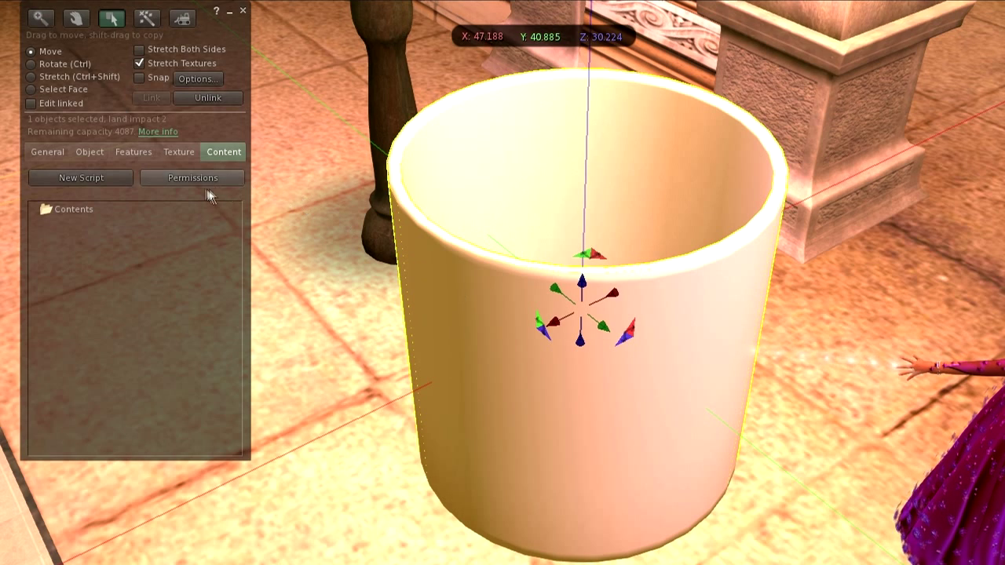
{"action": "left_click", "coordinate": [180, 151]}
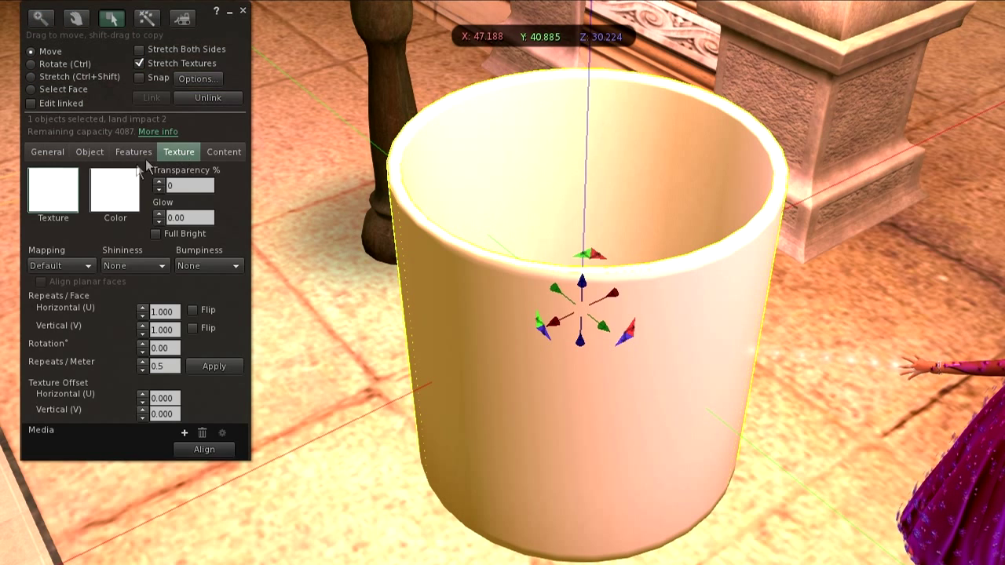
{"action": "left_click", "coordinate": [107, 194]}
{"action": "left_click", "coordinate": [536, 256]}
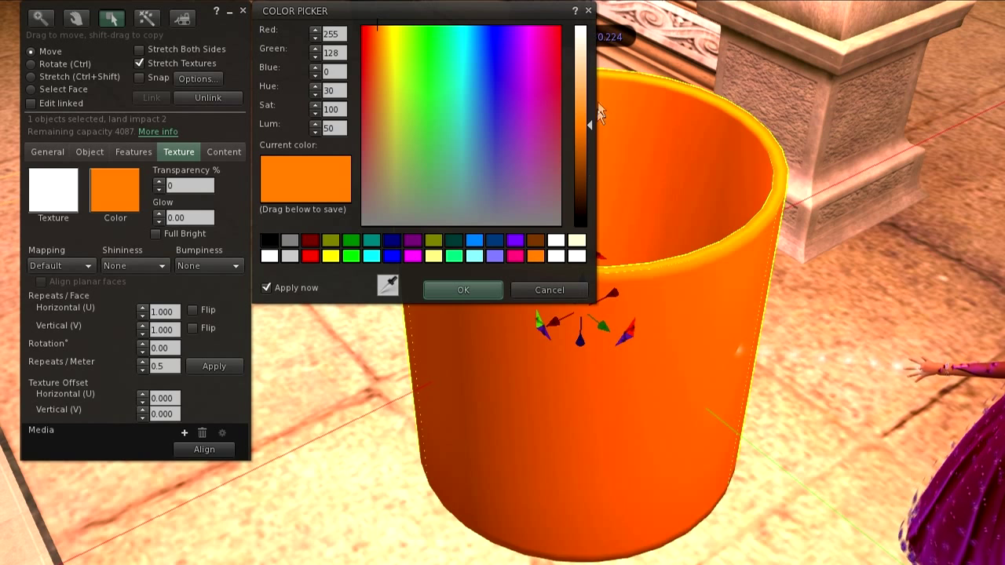
{"action": "left_click_drag", "start_coordinate": [585, 69], "coordinate": [582, 91]}
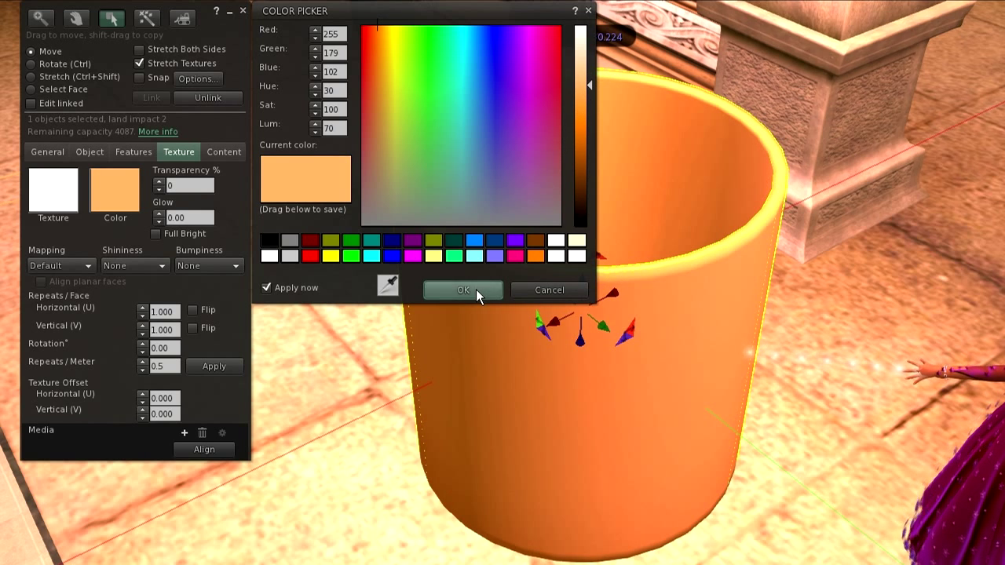
{"action": "left_click", "coordinate": [476, 289]}
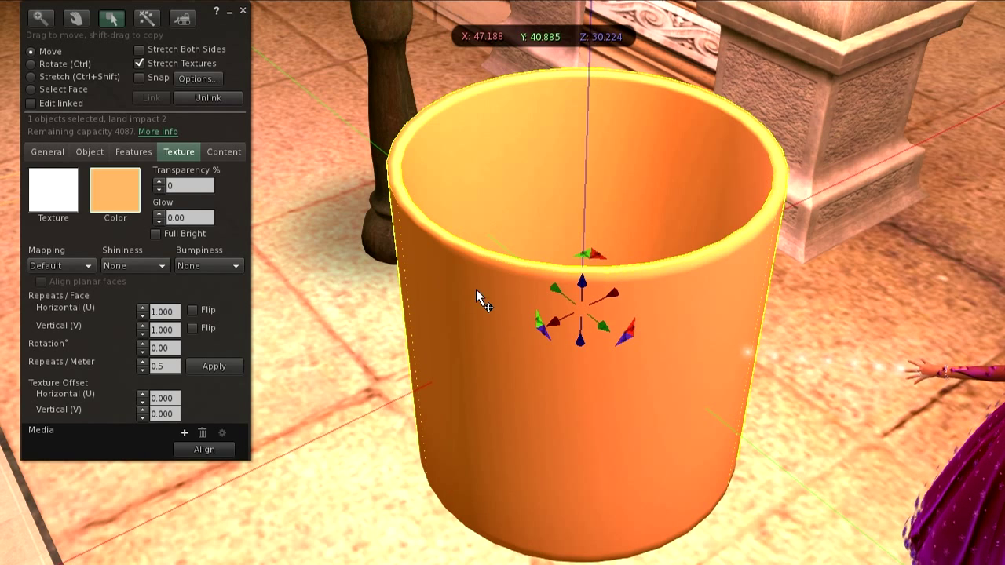
{"action": "left_click", "coordinate": [145, 265]}
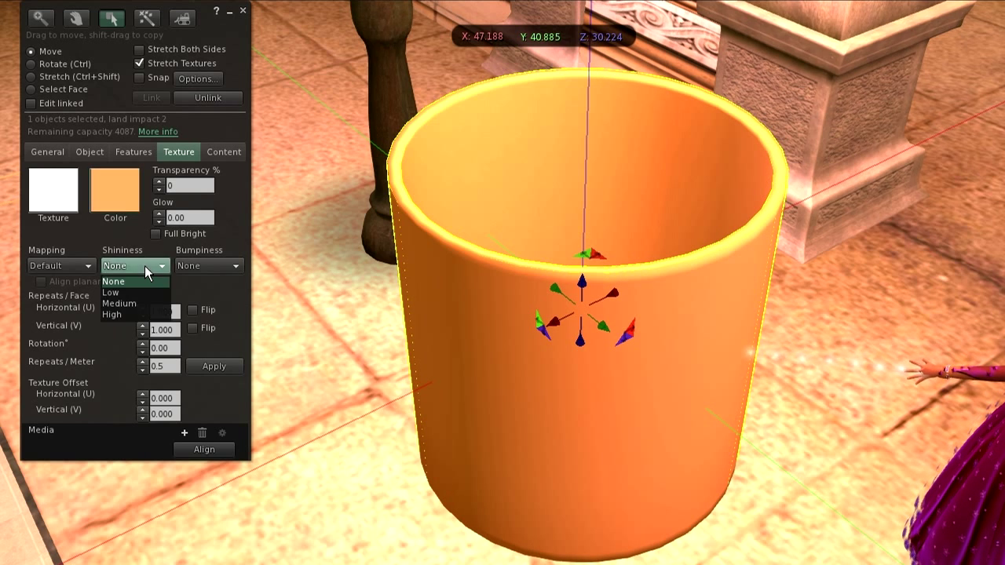
{"action": "left_click", "coordinate": [135, 304]}
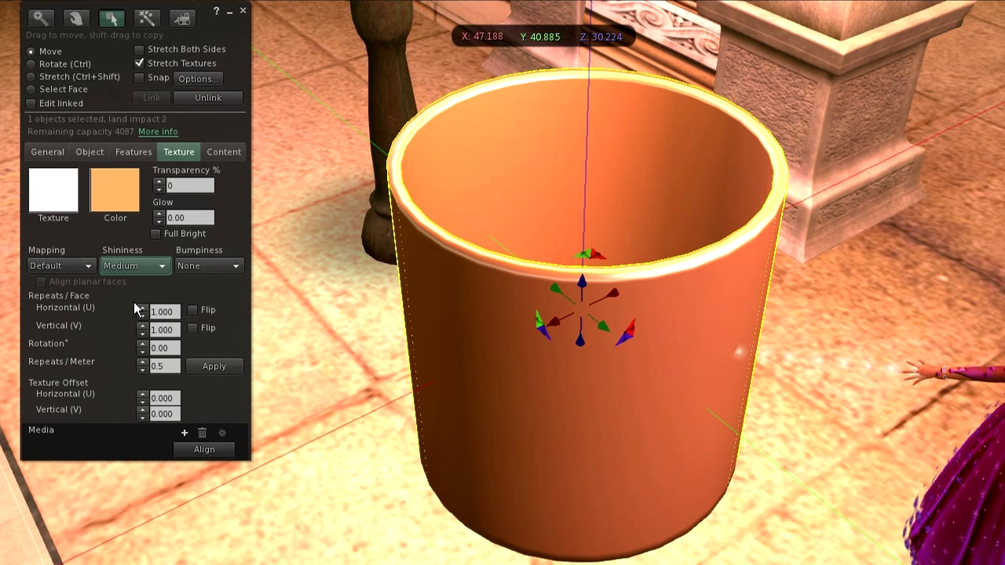
- Apply the Texture Alignment Color Grid texture to the cup and set its texture mapping to Planar
{"action": "left_click", "coordinate": [69, 190]}
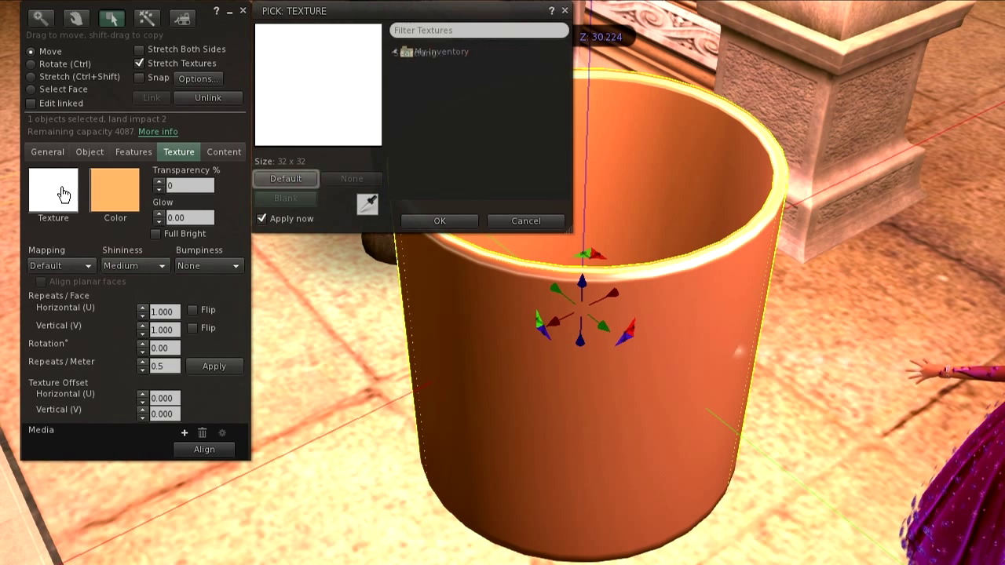
{"action": "type", "text": "alignme"}
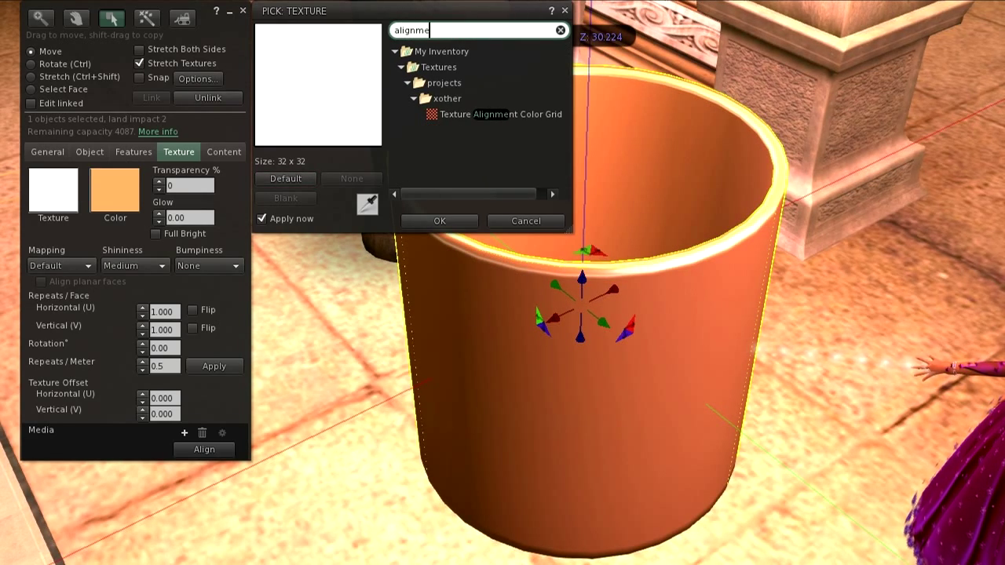
{"action": "left_click", "coordinate": [466, 115]}
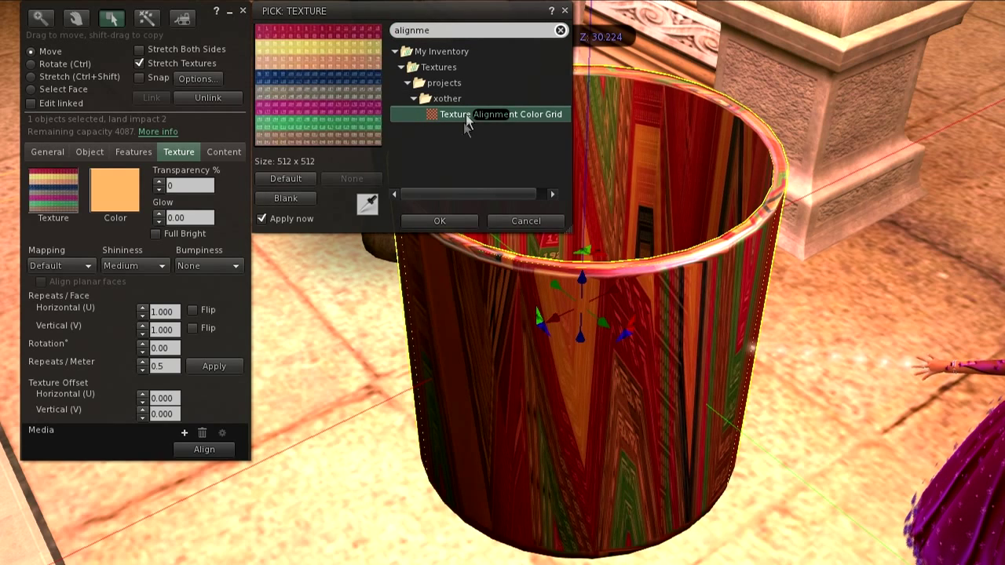
{"action": "left_click", "coordinate": [440, 220]}
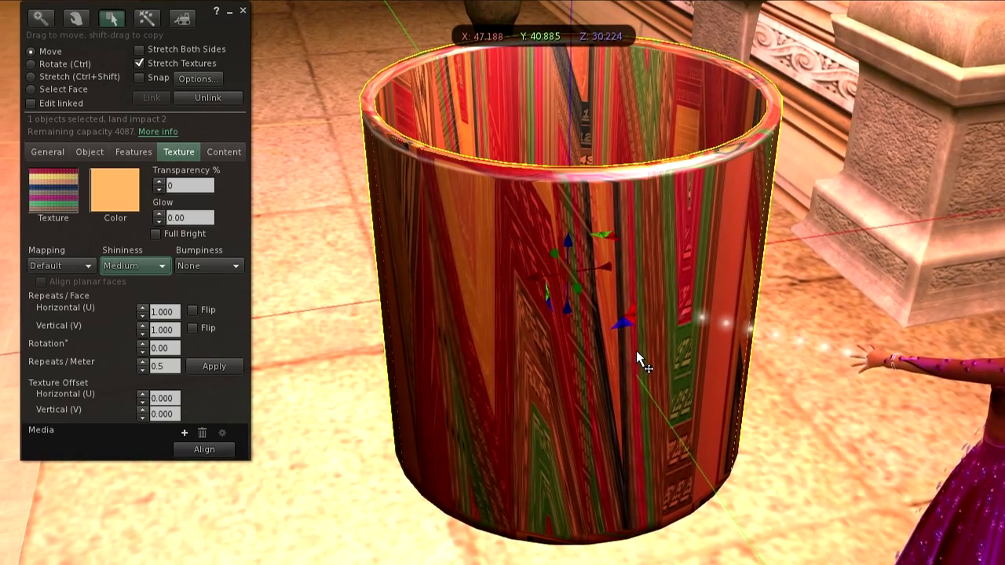
{"action": "left_click", "coordinate": [68, 264]}
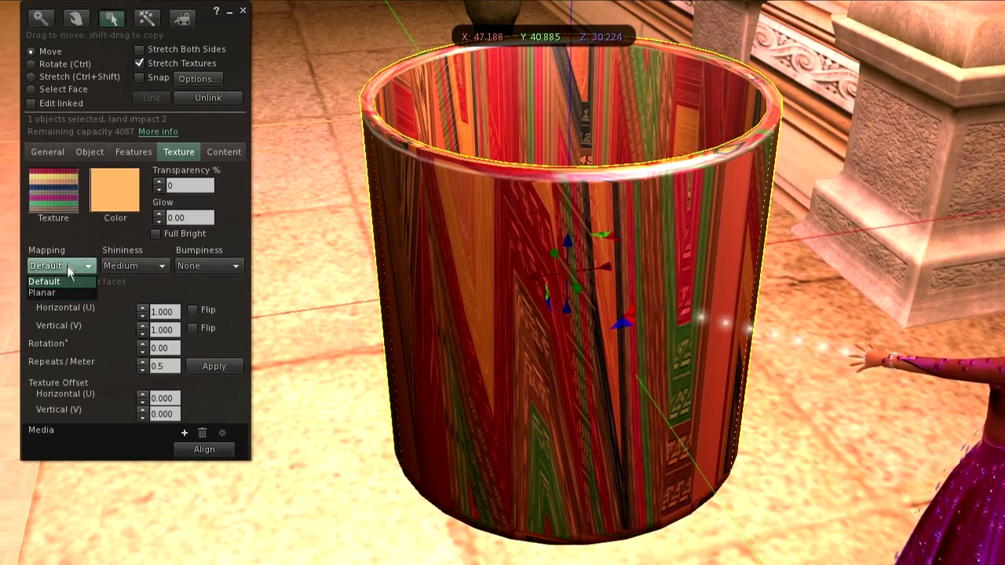
{"action": "left_click", "coordinate": [60, 292]}
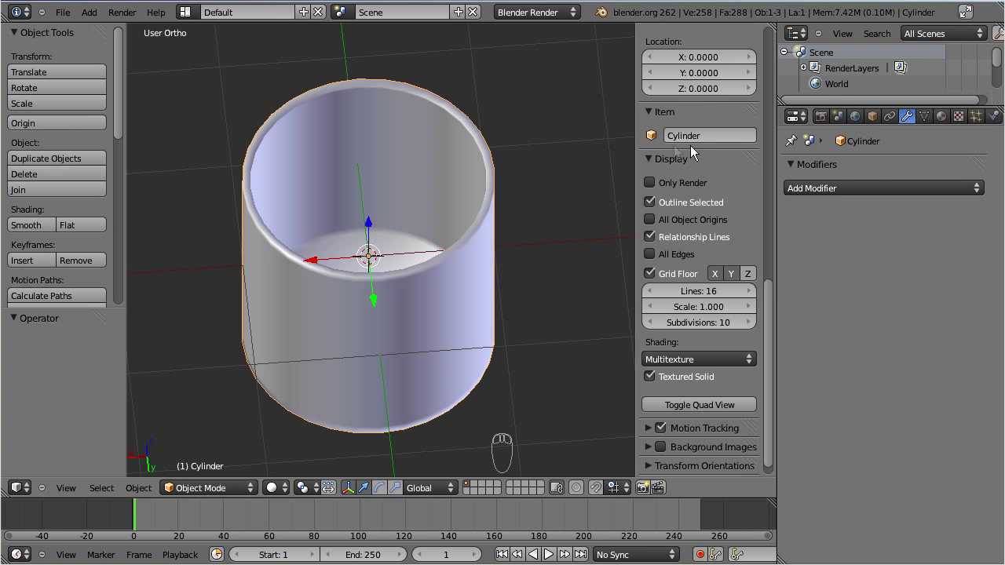
- Switch to Blender and rename the cylinder object as coffee mug
{"action": "left_click", "coordinate": [679, 135]}
{"action": "type", "text": "coffee mug"}
{"action": "key", "text": "Return"}
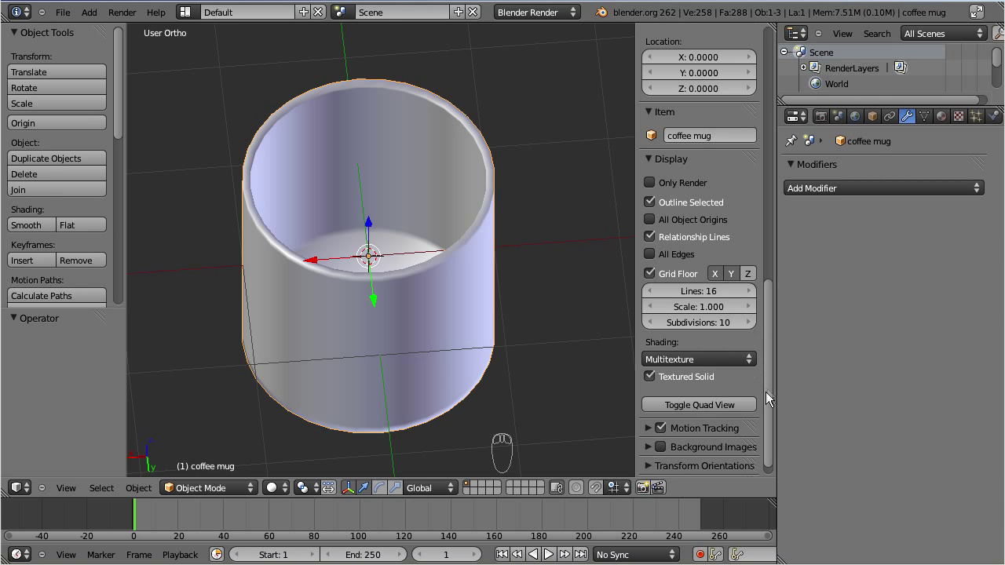
- Bring the object's transform values into view and set the scene units to Metric
{"action": "mouse_move", "coordinate": [768, 397]}
{"action": "left_mouse_down"}
{"action": "mouse_move", "coordinate": [786, 194]}
{"action": "mouse_move", "coordinate": [773, 179]}
{"action": "left_mouse_up"}
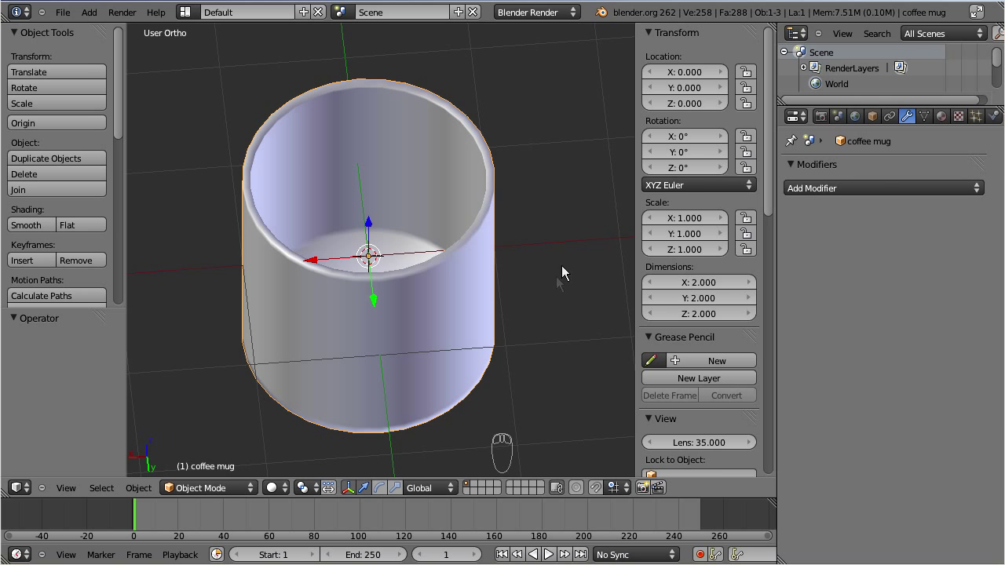
{"action": "left_click", "coordinate": [839, 116]}
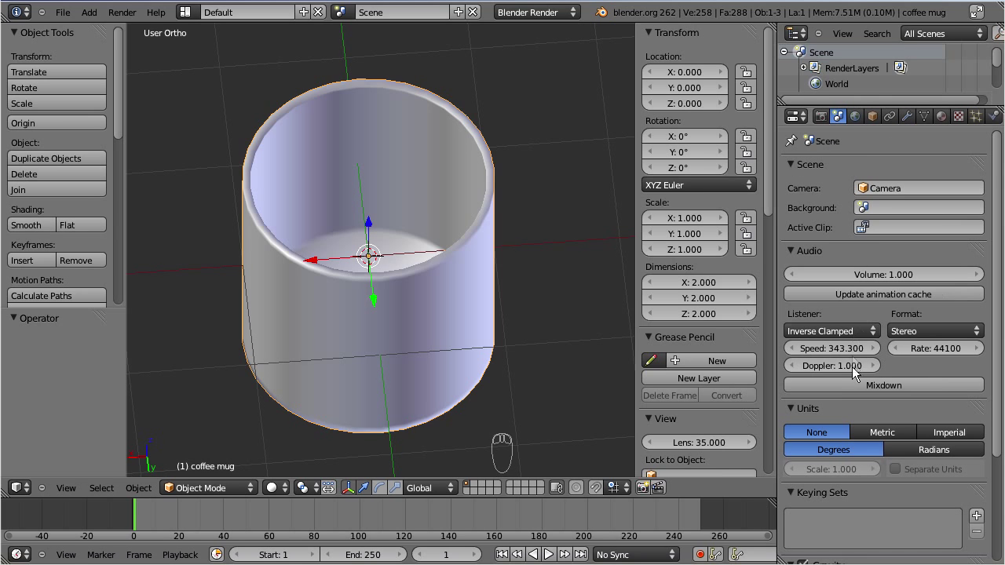
{"action": "left_click", "coordinate": [857, 432]}
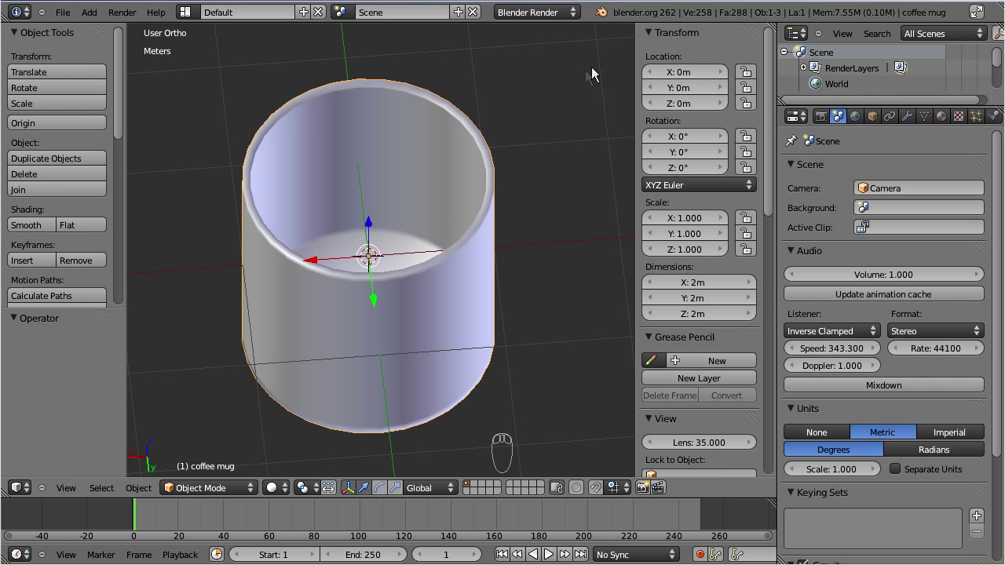
- Scale the coffee mug uniformly down to about 7.6 cm in each dimension
{"action": "key", "text": "s"}
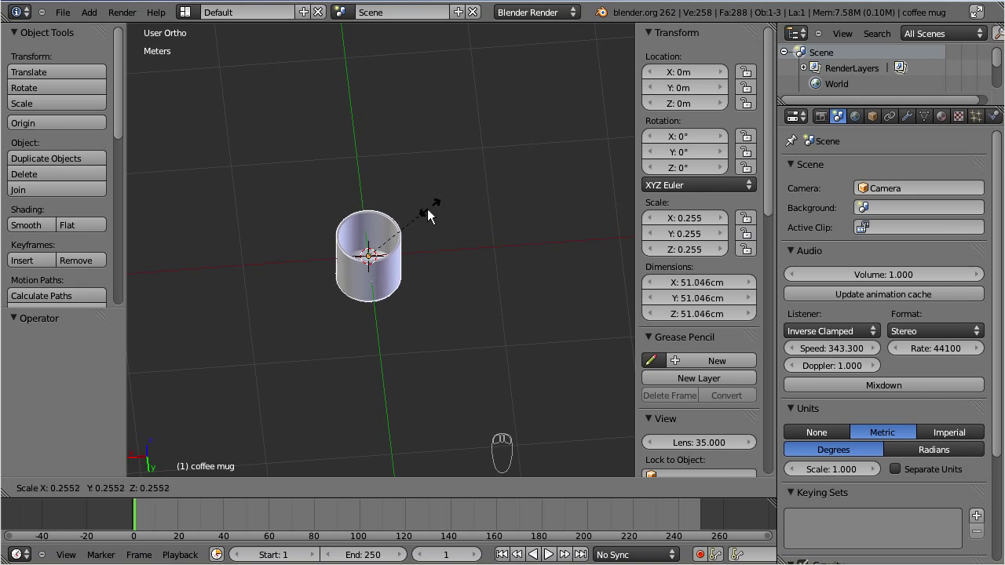
{"action": "left_click", "coordinate": [381, 250]}
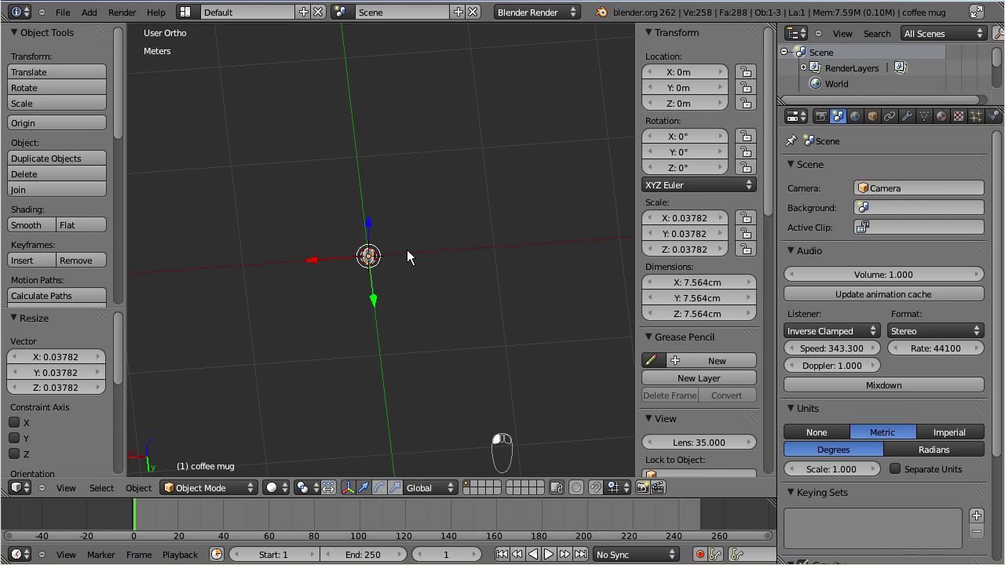
{"action": "key", "text": "KP_Decimal"}
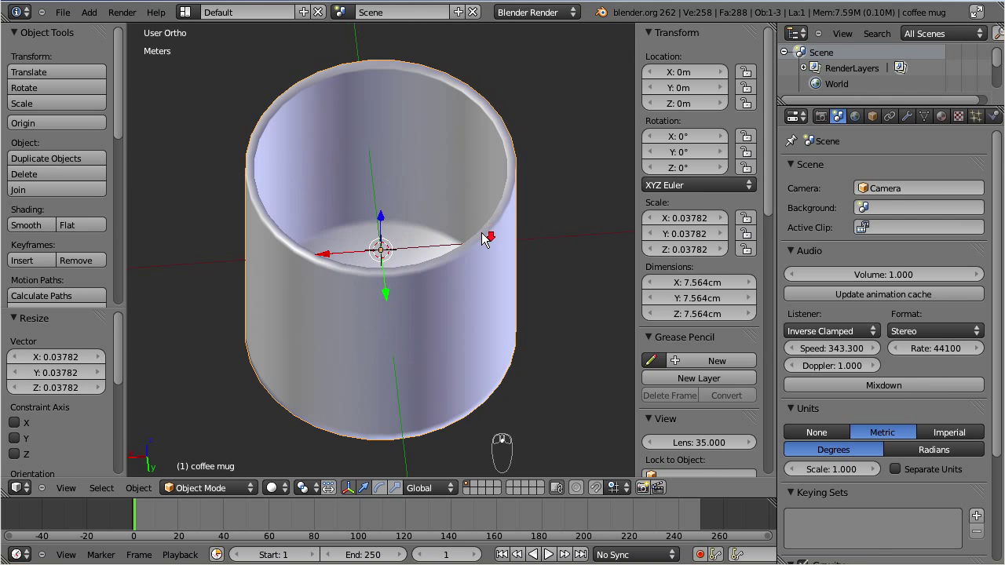